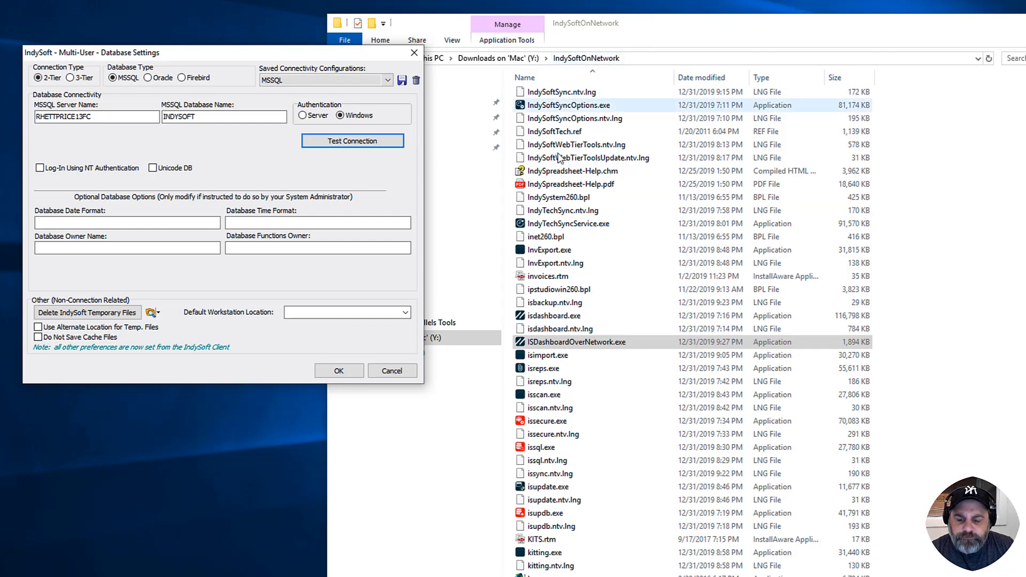
- Open a new File Explorer window and go to Local Disk (C:)
key("super+e")
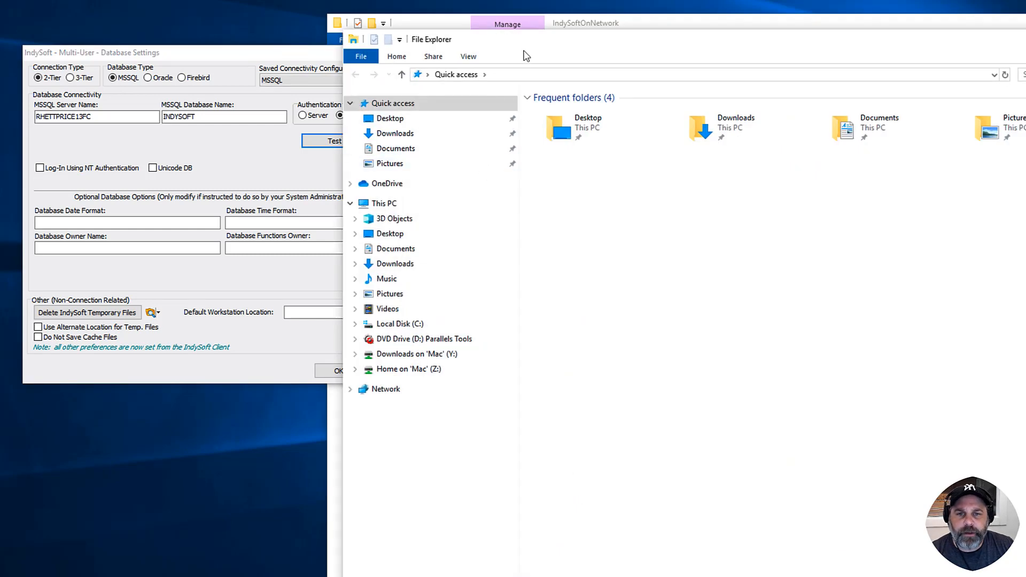
left_click_drag(516, 41, 476, 41)
left_click(363, 323)
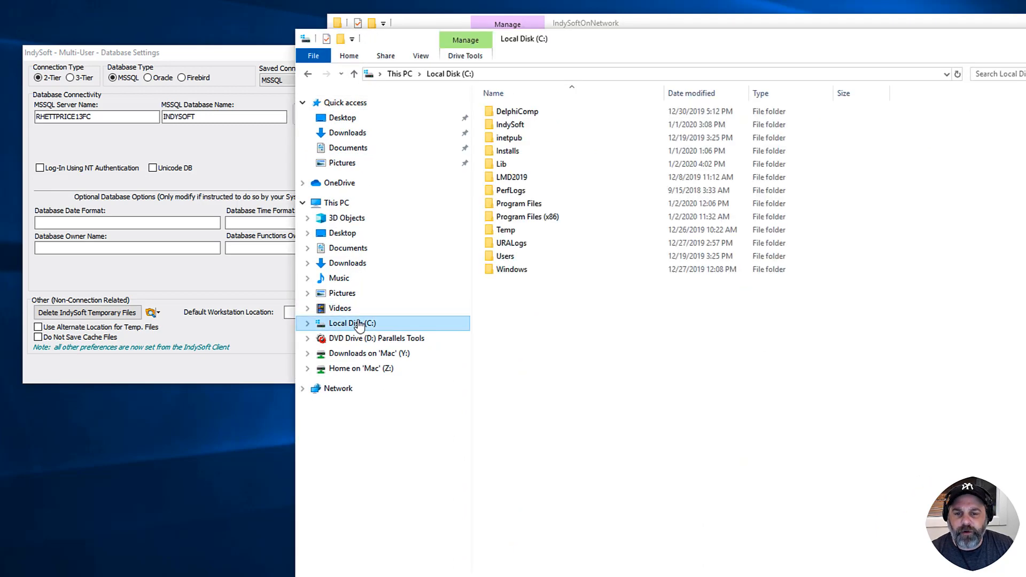
left_click(522, 128)
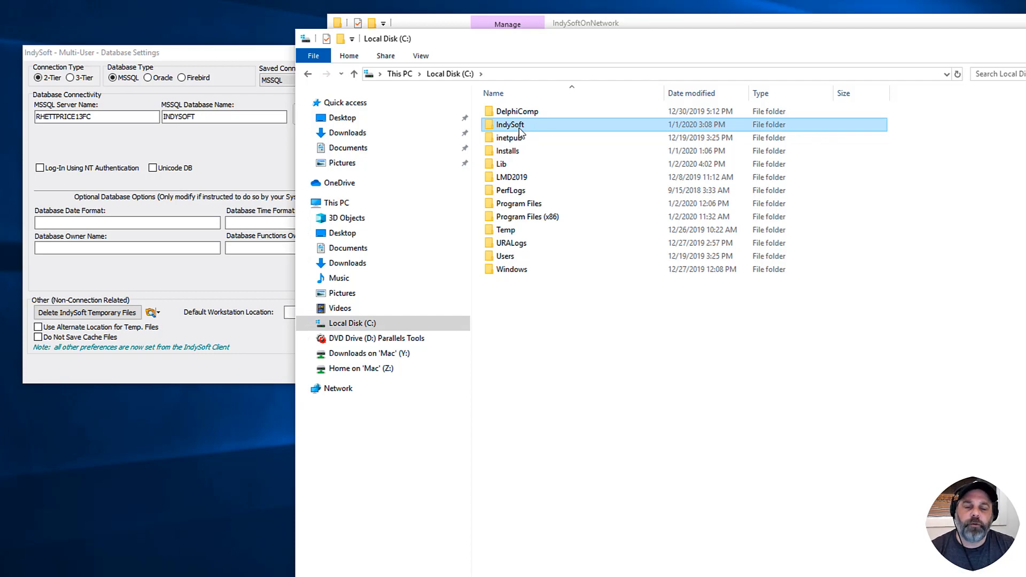
double_click(522, 128)
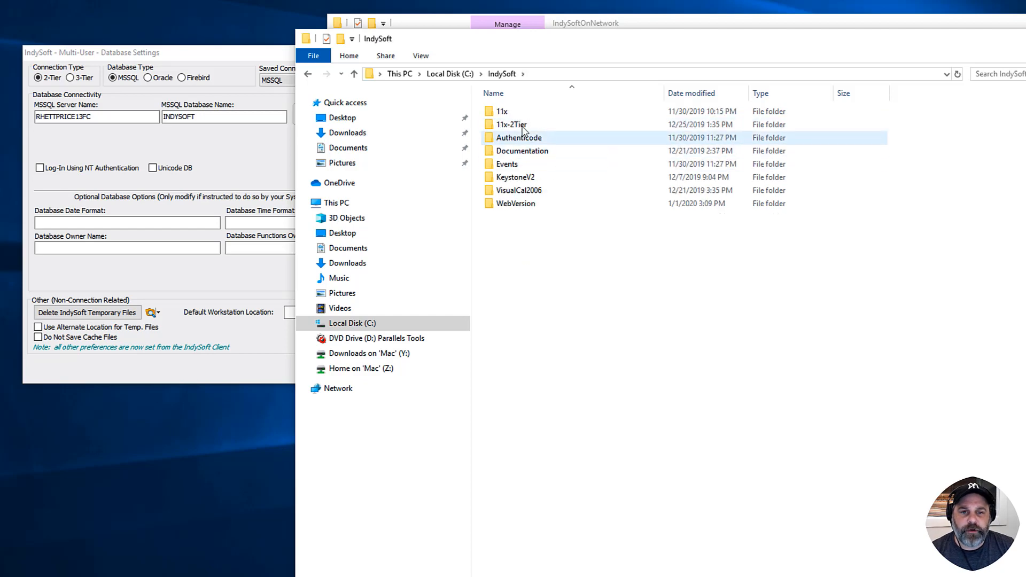
left_click(521, 113)
left_click(443, 73)
- Open the IndySoft installation folder under Program Files and look through its files
double_click(543, 202)
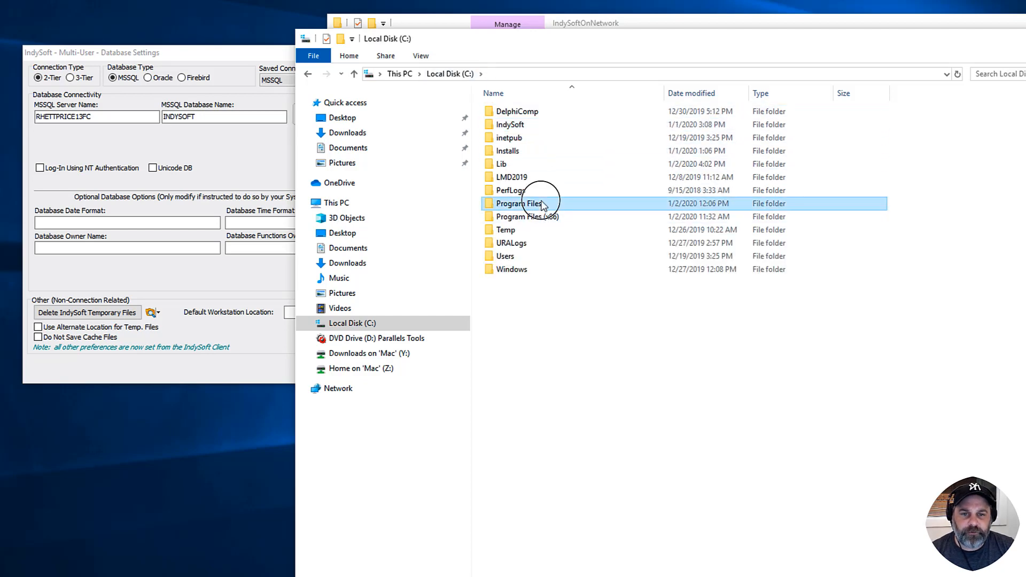
double_click(529, 217)
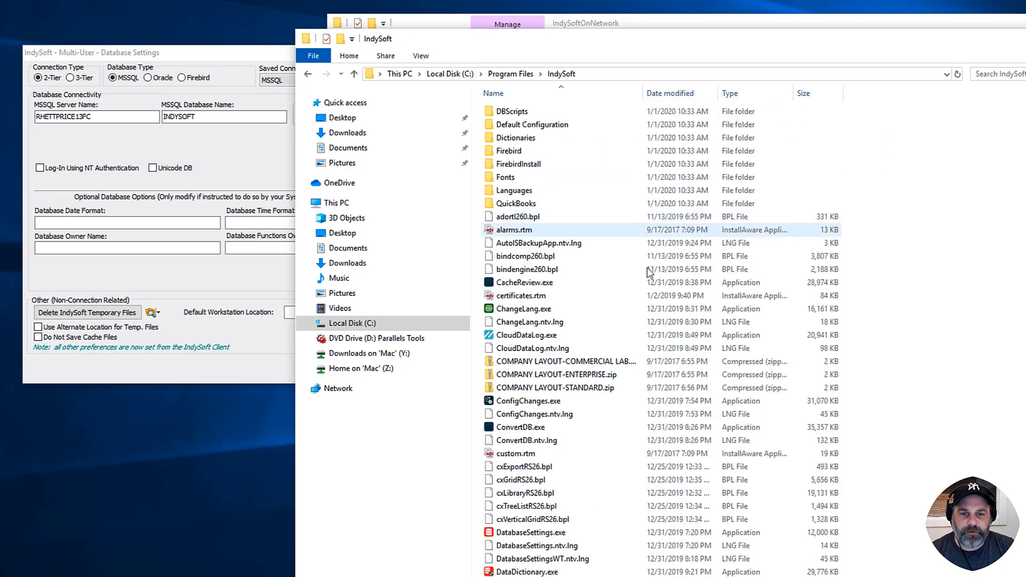
scroll(628, 366, "down", 5)
scroll(628, 366, "down", 15)
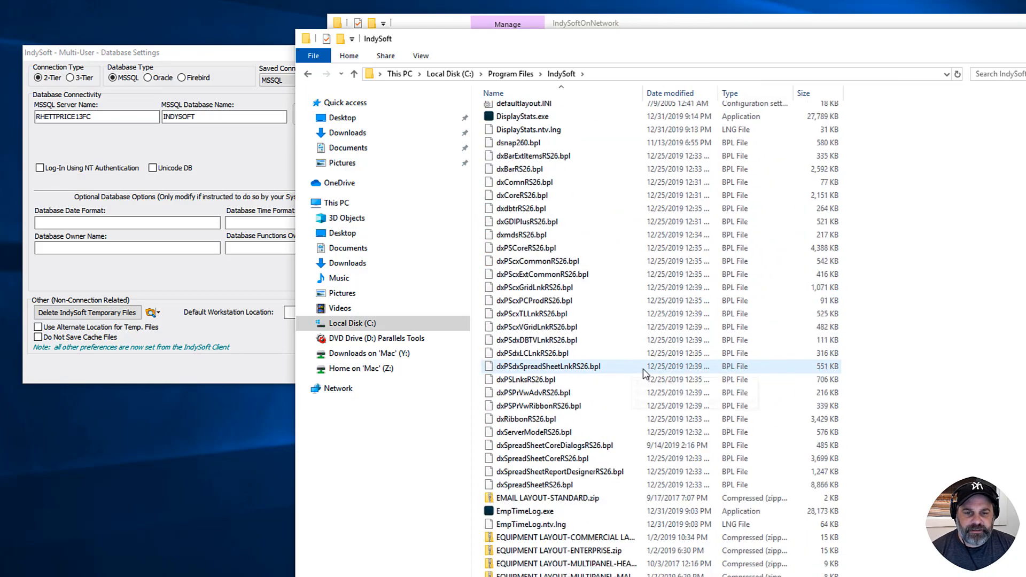
scroll(657, 378, "down", 20)
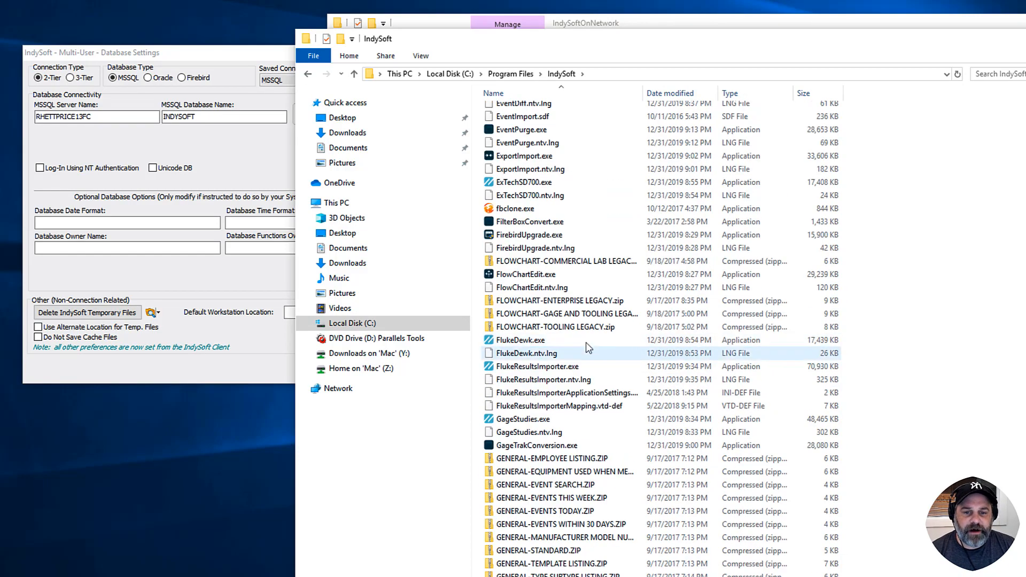
scroll(588, 428, "down", 6)
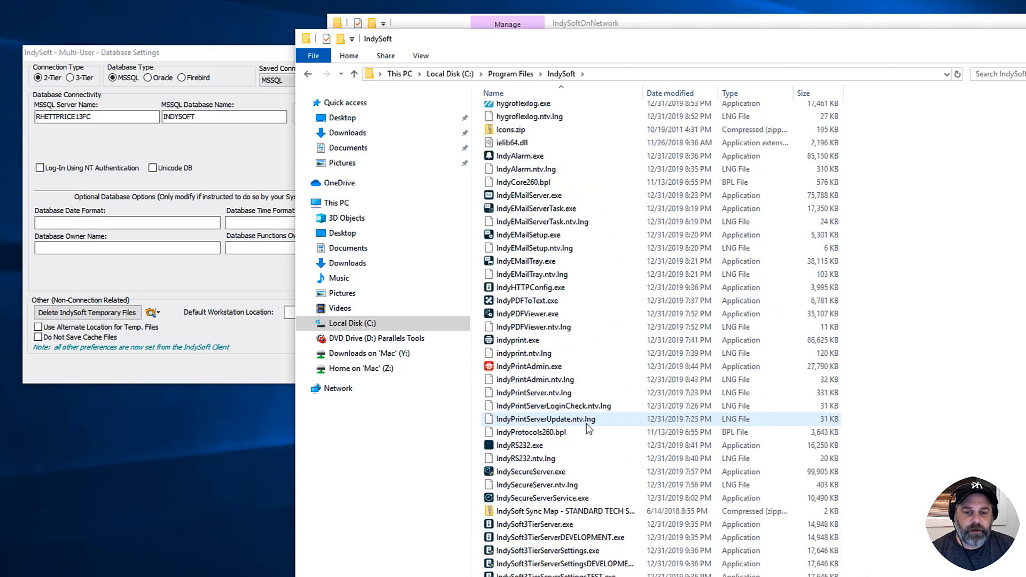
scroll(588, 427, "down", 9)
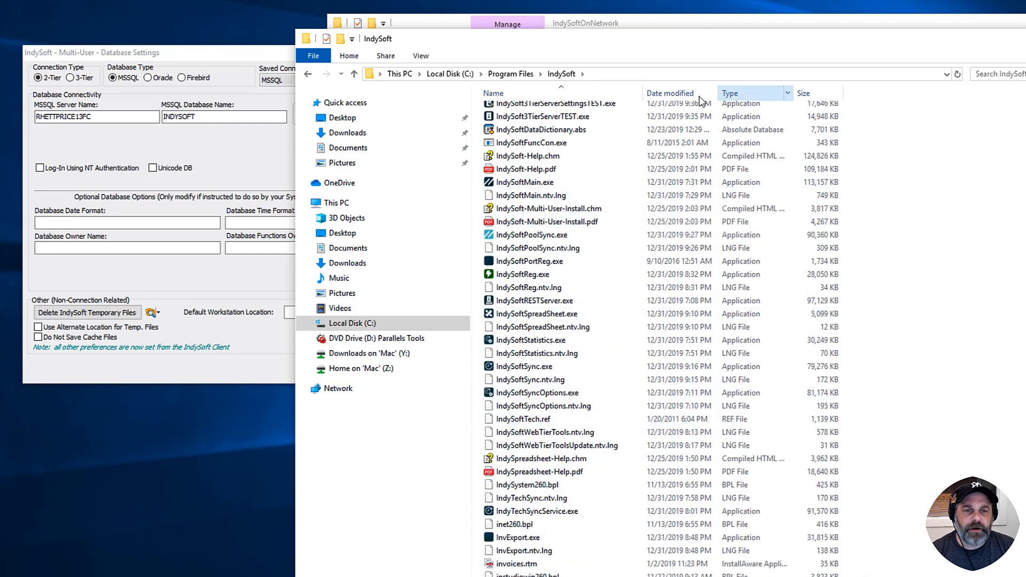
- Find ISDashboardOverNetwork.exe in the local IndySoft installation folder and select it
scroll(651, 296, "up", 20)
scroll(651, 295, "up", 15)
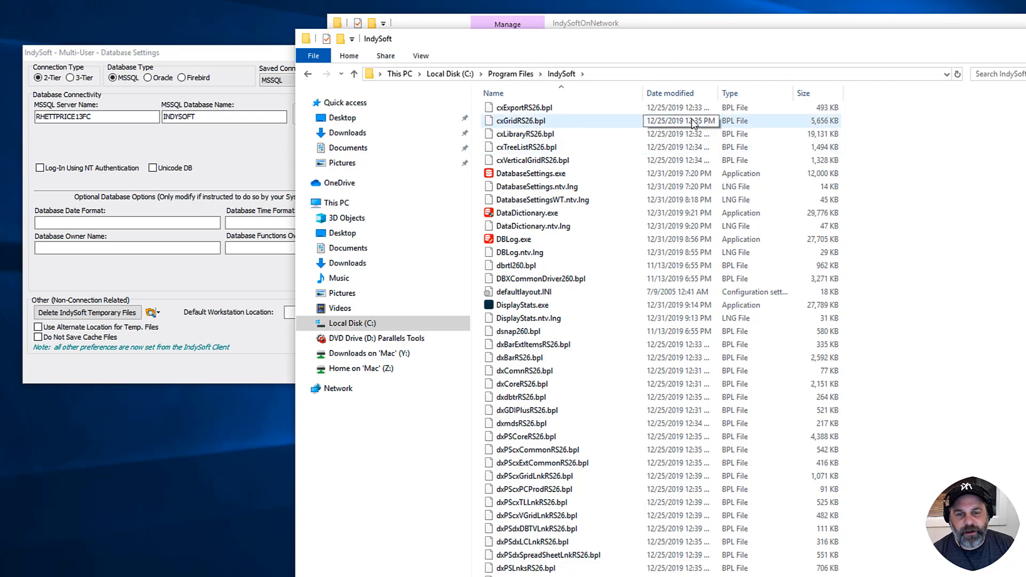
scroll(602, 233, "down", 4)
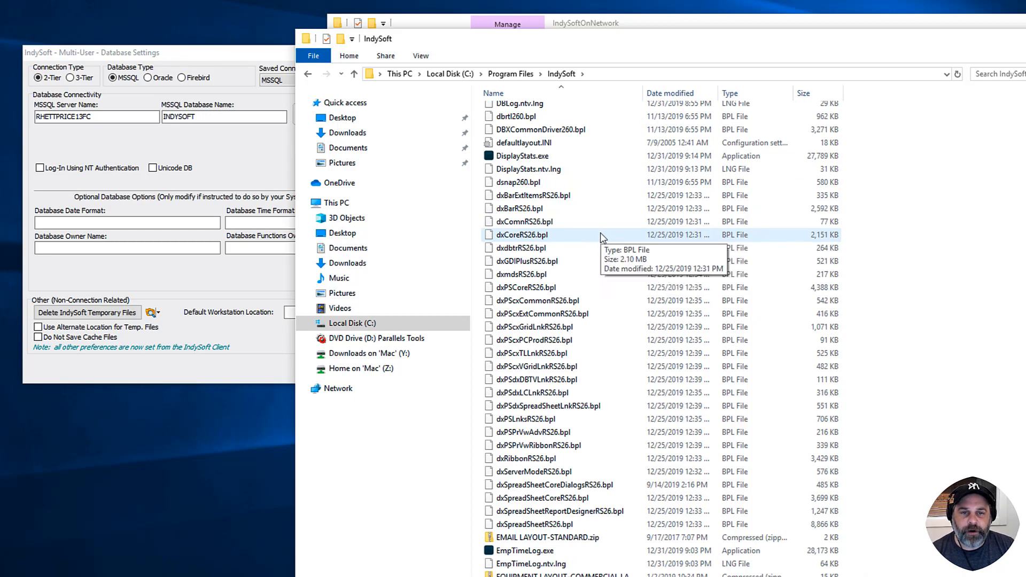
scroll(647, 294, "down", 9)
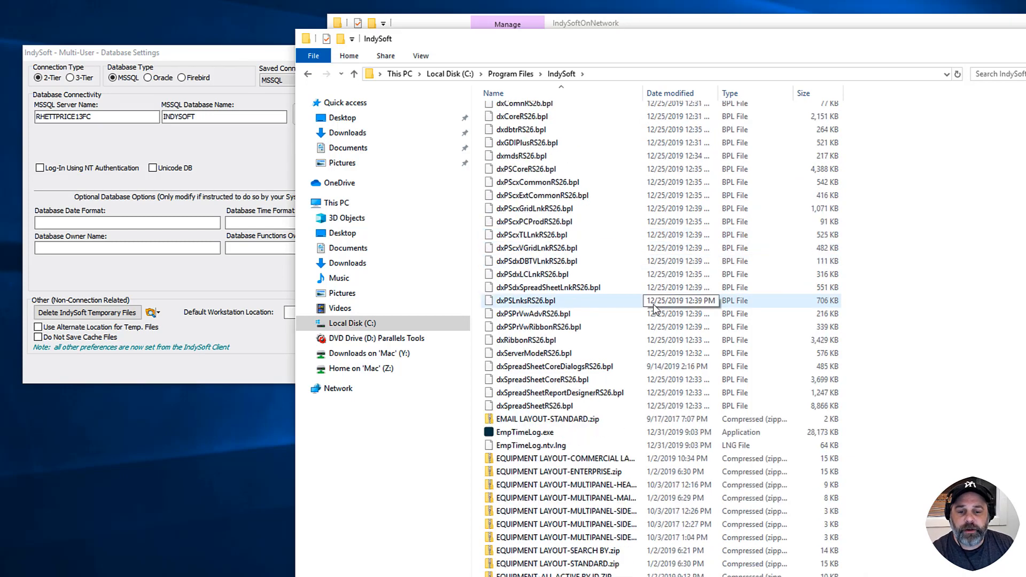
scroll(651, 294, "down", 20)
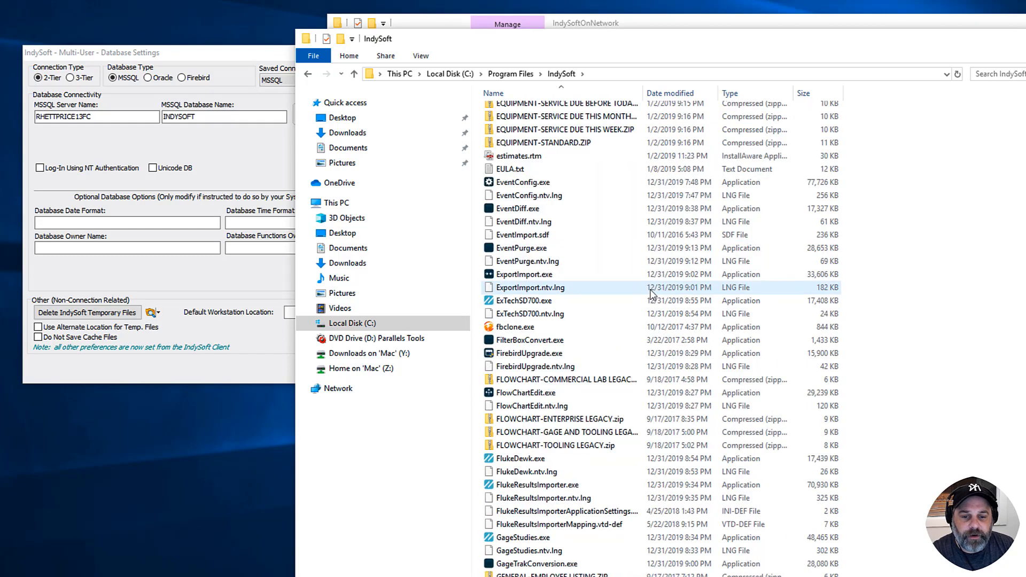
scroll(651, 294, "down", 20)
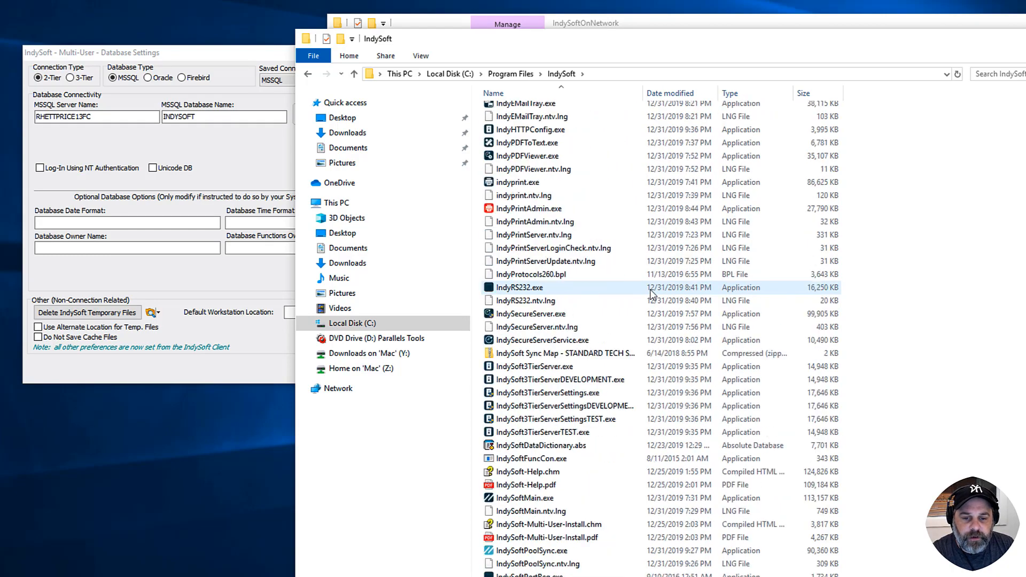
scroll(651, 294, "down", 7)
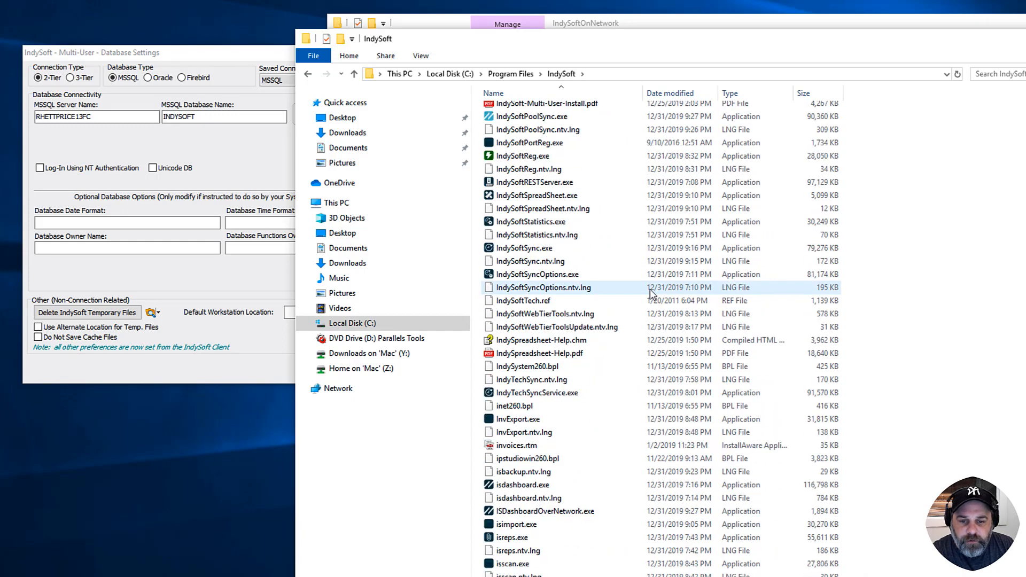
scroll(651, 293, "down", 2)
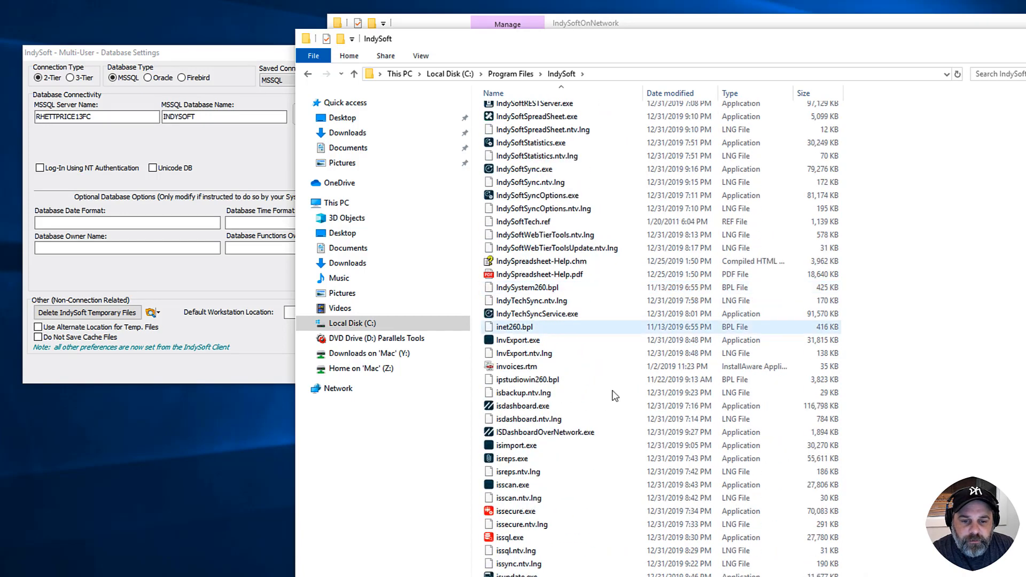
left_click(583, 432)
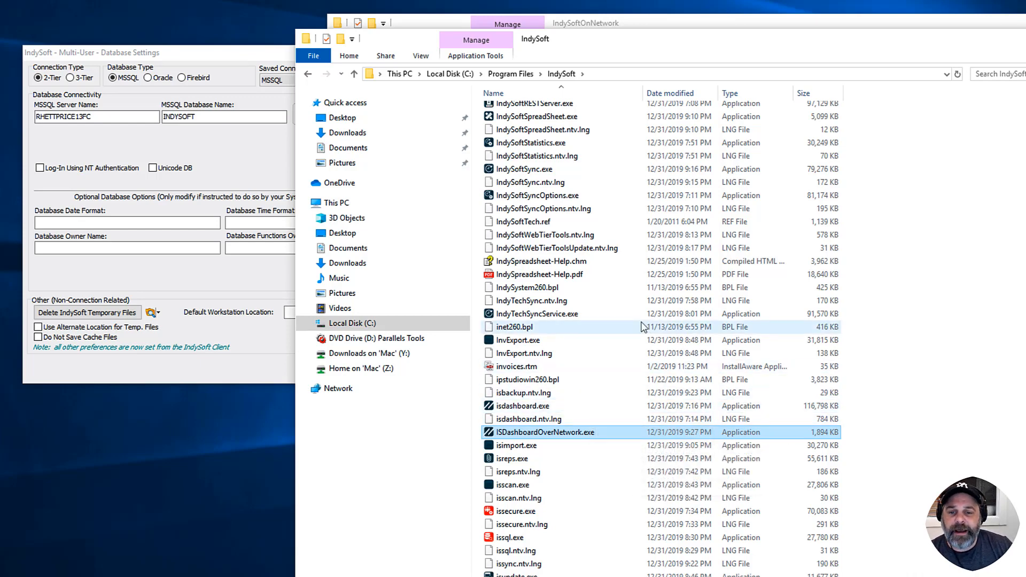
- Return to the IndySoft Database Settings dialog and switch the saved connectivity configuration to the blank entry
left_click(244, 169)
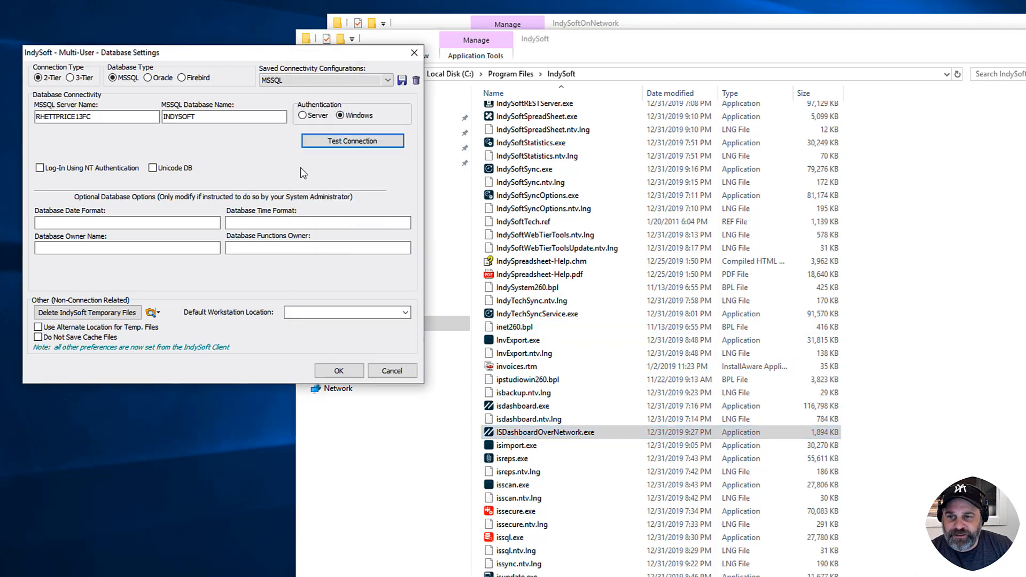
left_click(584, 51)
left_click(257, 223)
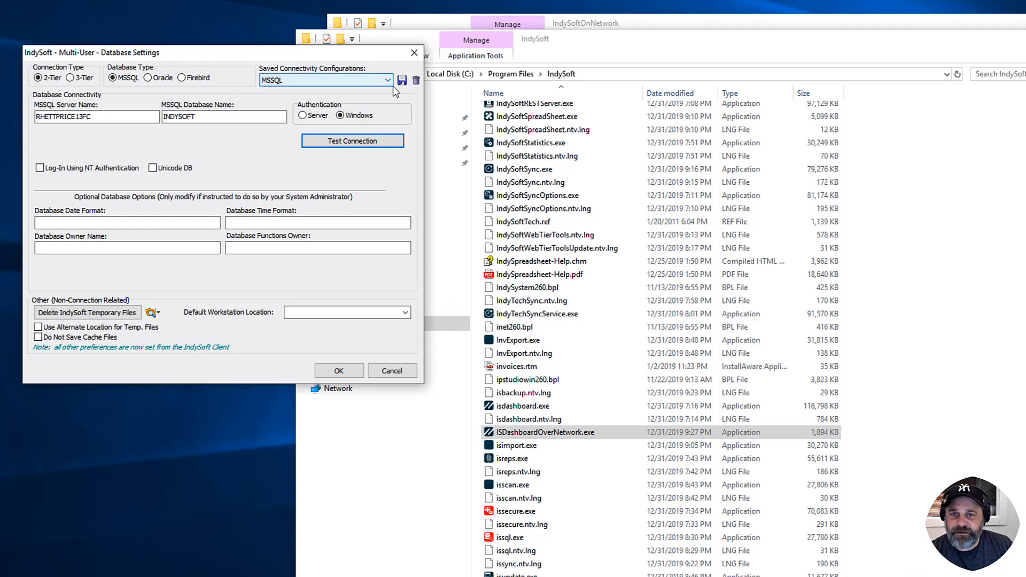
left_click(152, 313)
left_click(351, 65)
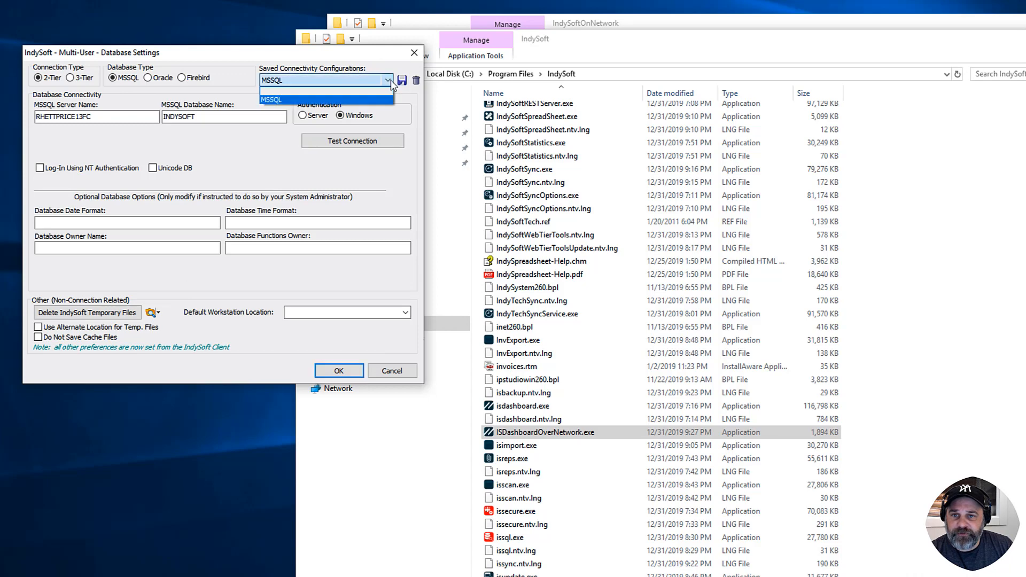
left_click(374, 80)
left_click(371, 100)
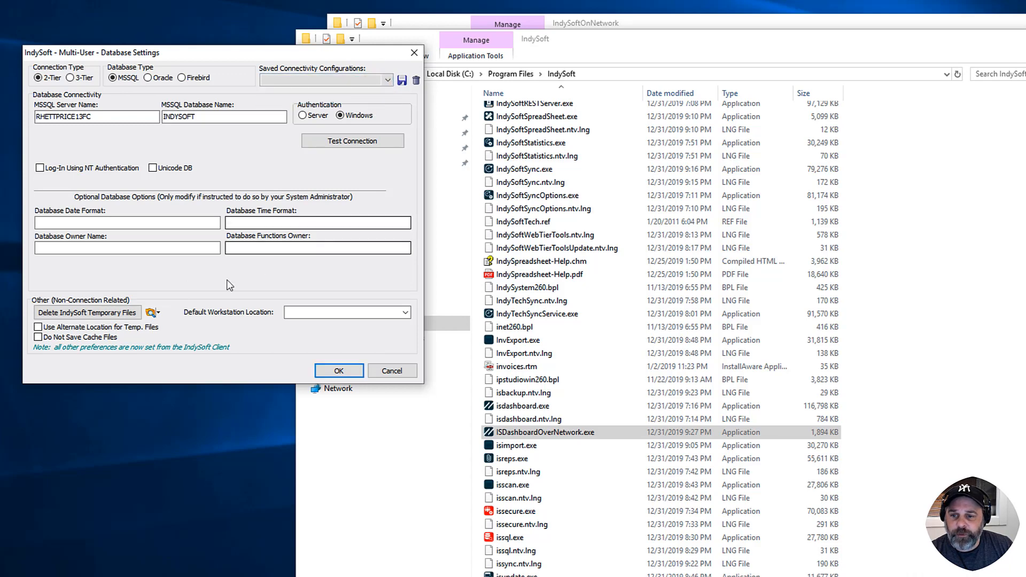
- Go to the IndySoft documents directory currently in use from Database Settings and open ConnectionSettings.ini
left_click(153, 312)
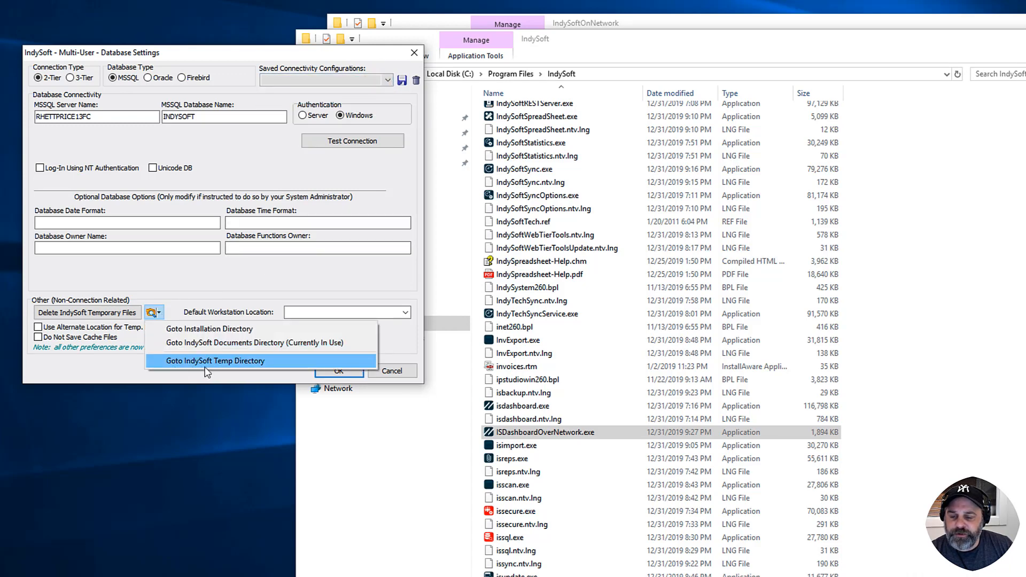
left_click(208, 344)
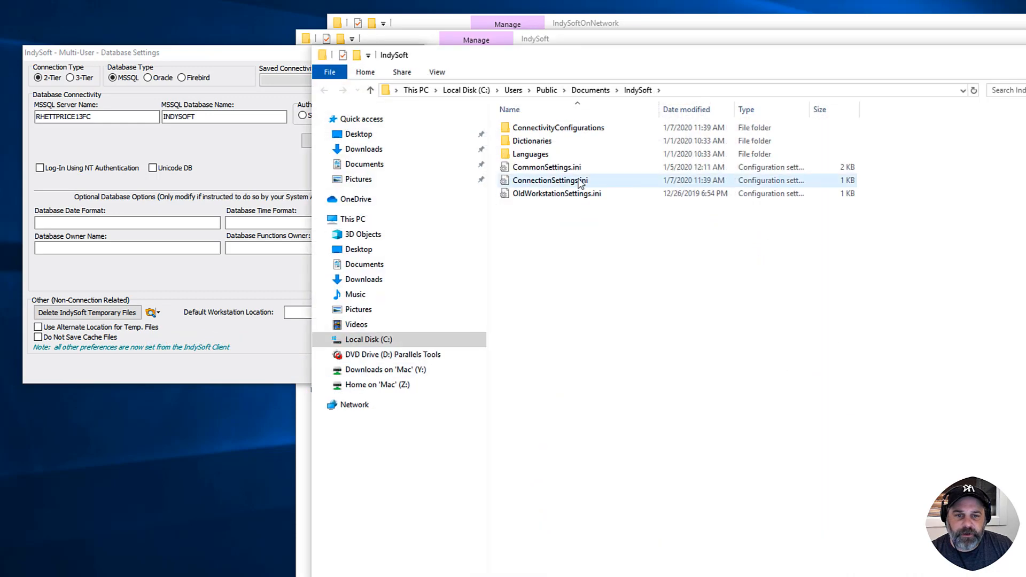
right_click(571, 182)
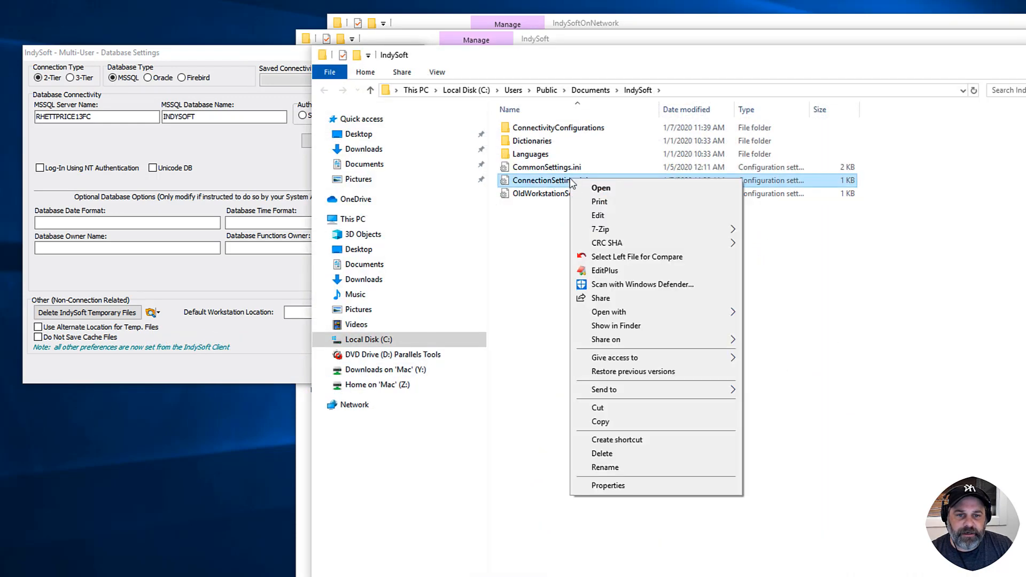
left_click(537, 184)
left_click(587, 220)
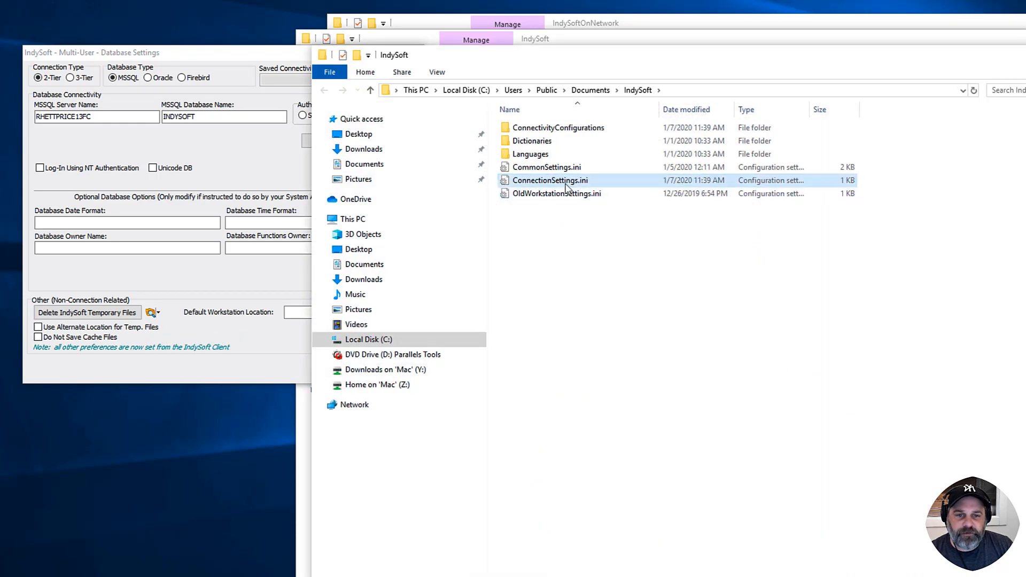
double_click(564, 182)
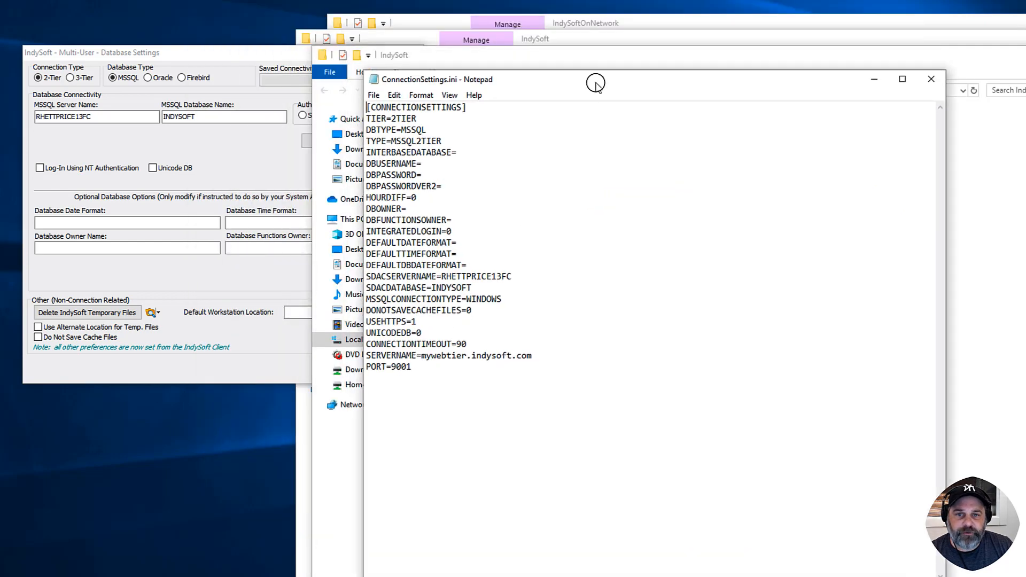
- Review the connection entries in ConnectionSettings.ini and close the file without editing it
left_click_drag(447, 374, 338, 81)
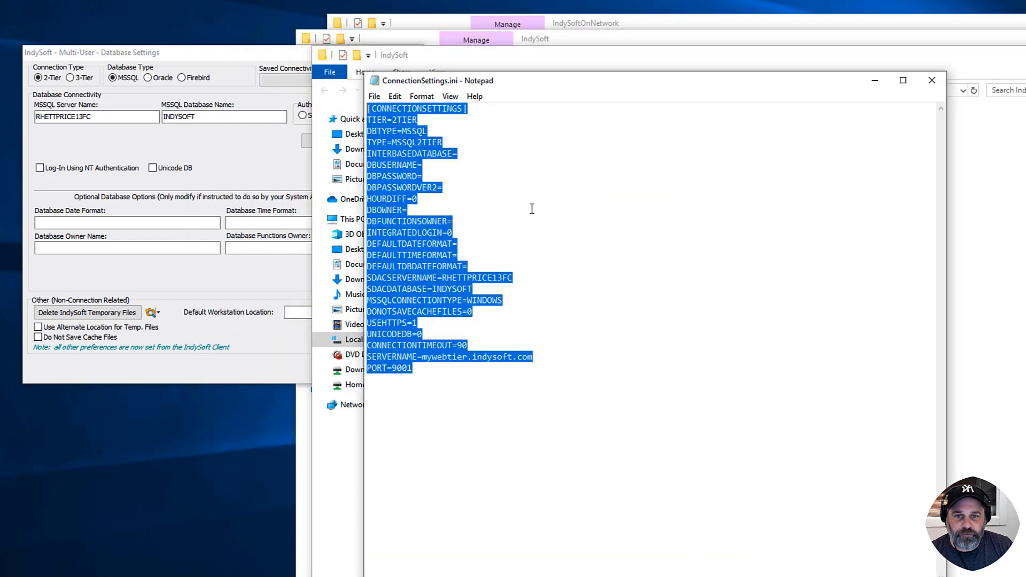
left_click(581, 345)
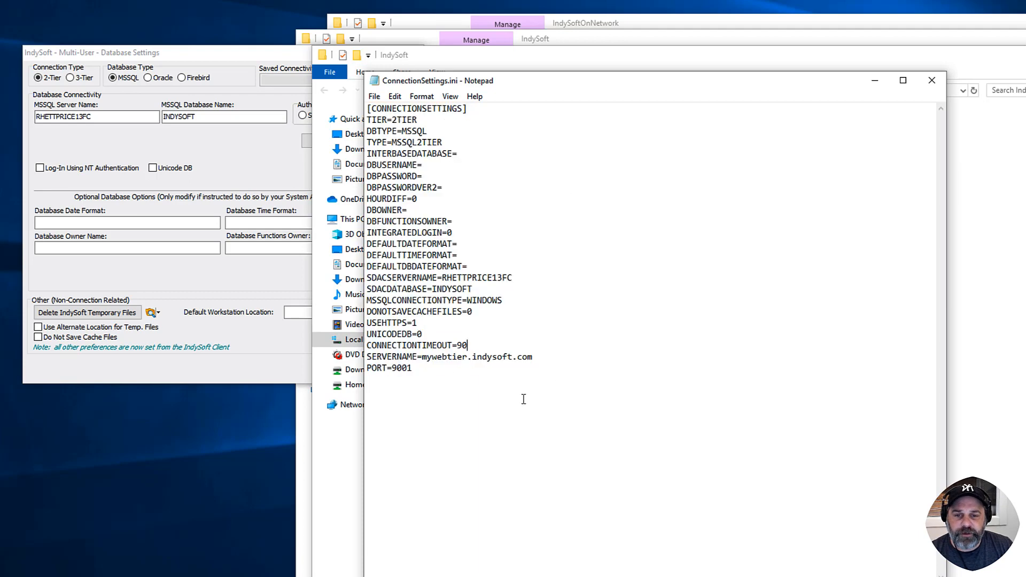
left_click(553, 380)
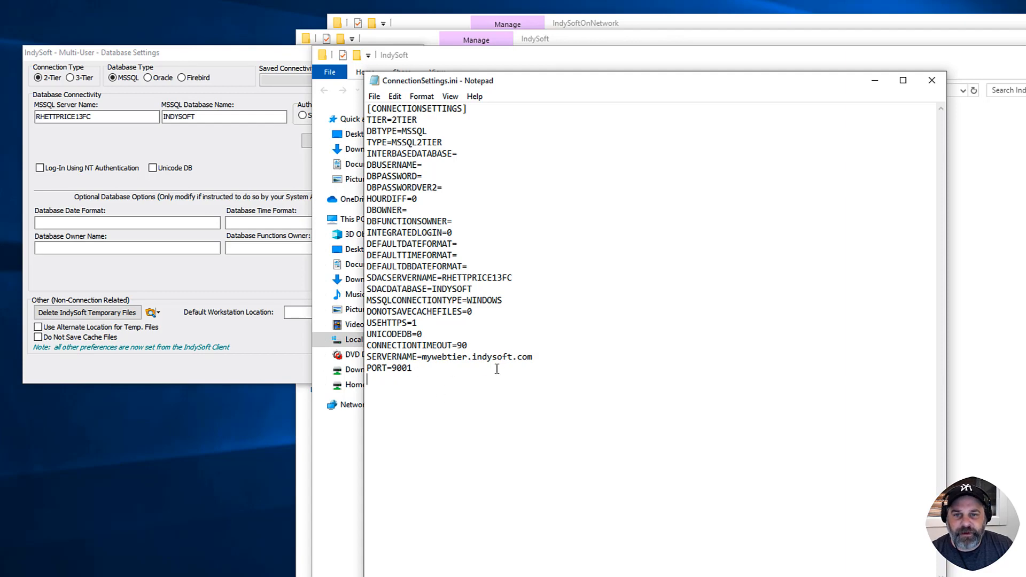
left_click(932, 82)
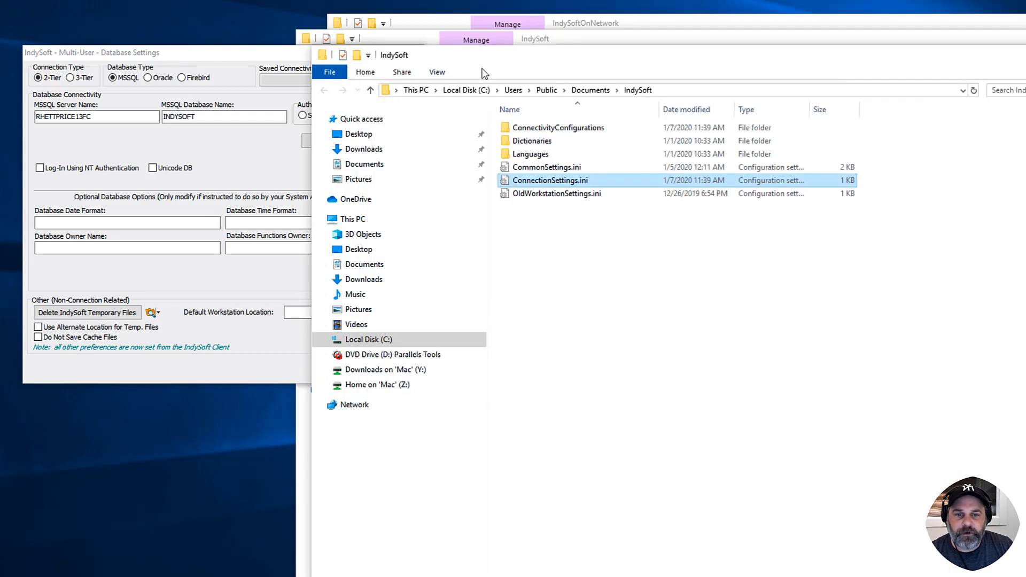
- Check the Local Disk (C:) and Downloads on 'Mac' (Y:) drives and return to the open IndySoftOnNetwork folder window
right_click(552, 181)
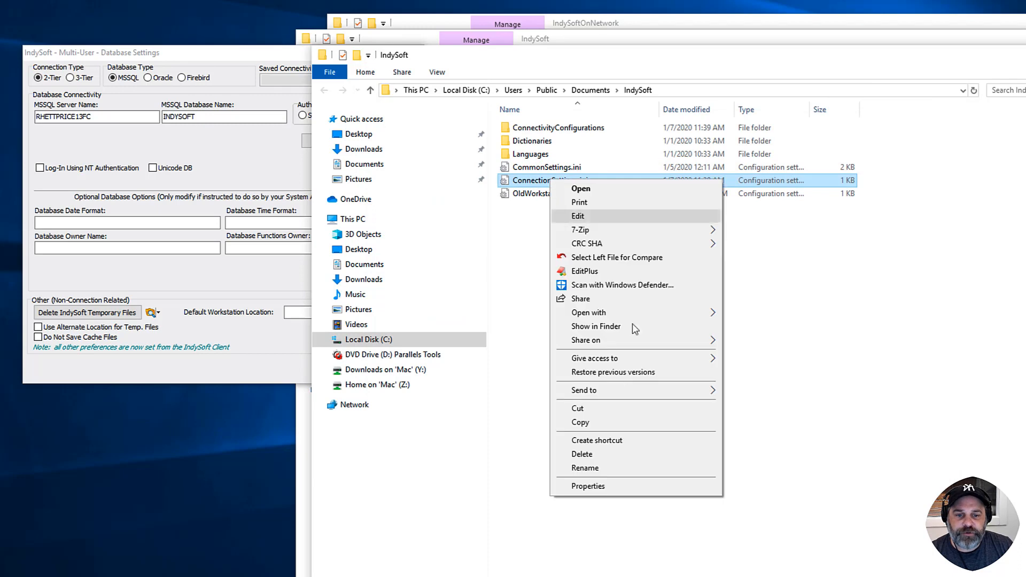
left_click(410, 344)
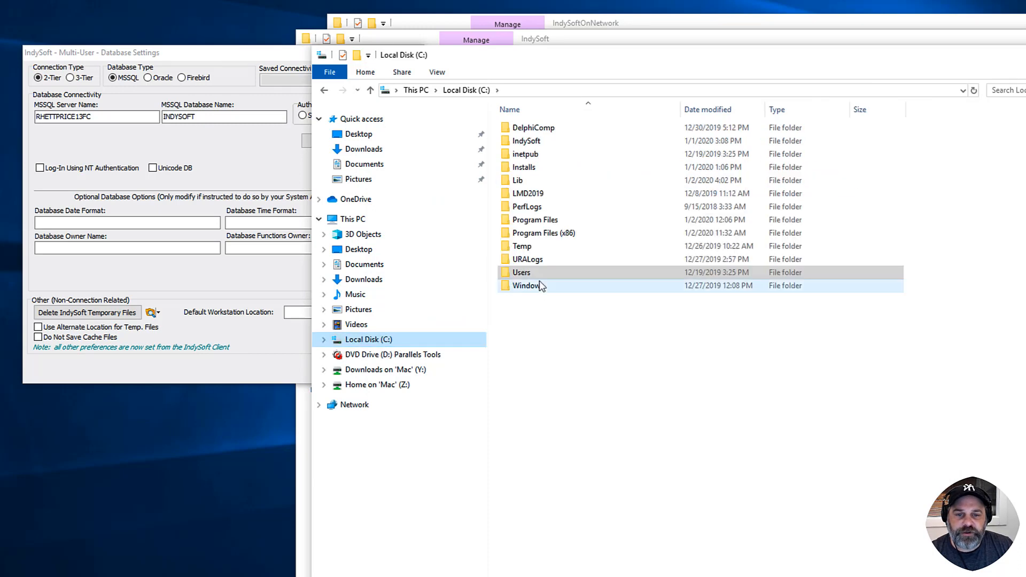
left_click(407, 372)
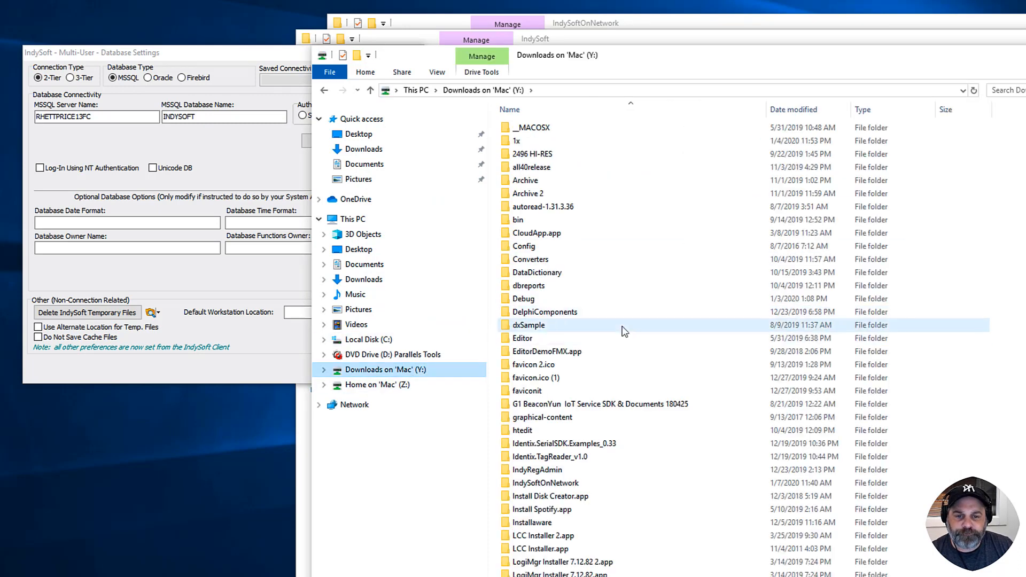
left_click(586, 24)
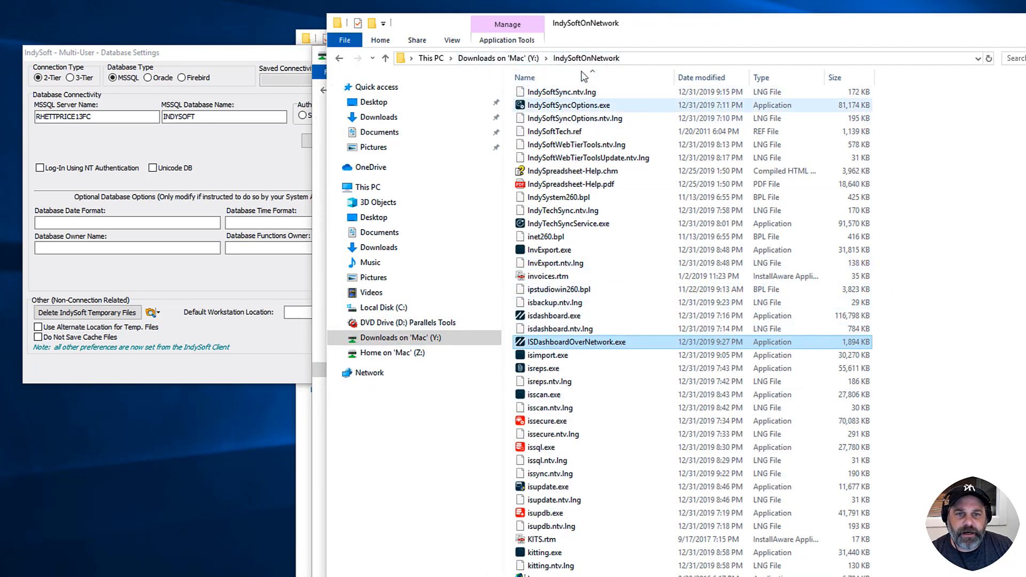
- Open ConnectionSettings.ini in the IndySoftOnNetwork folder, review its connection entries and close the file without editing it
scroll(565, 293, "up", 20)
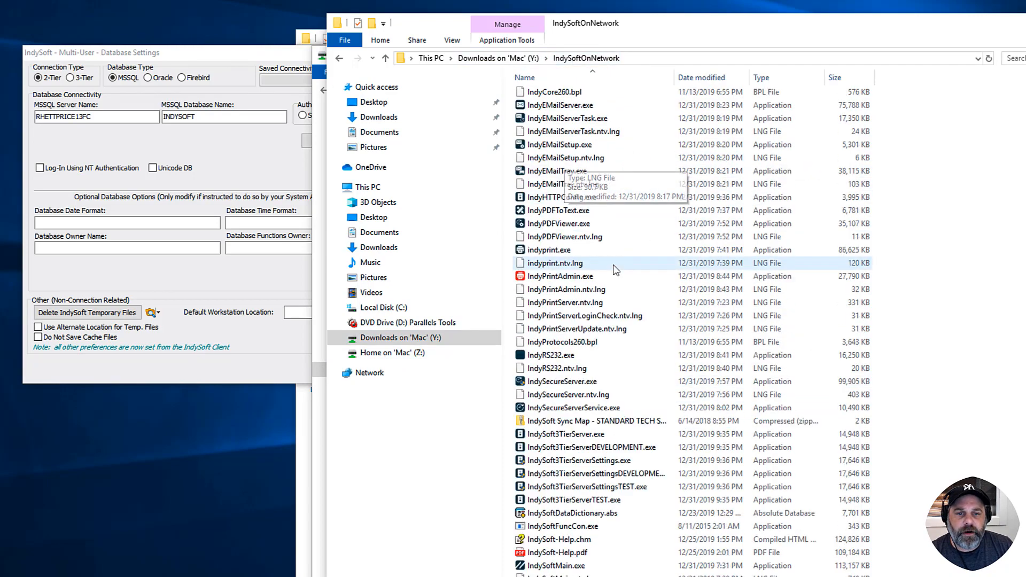
scroll(652, 287, "up", 1)
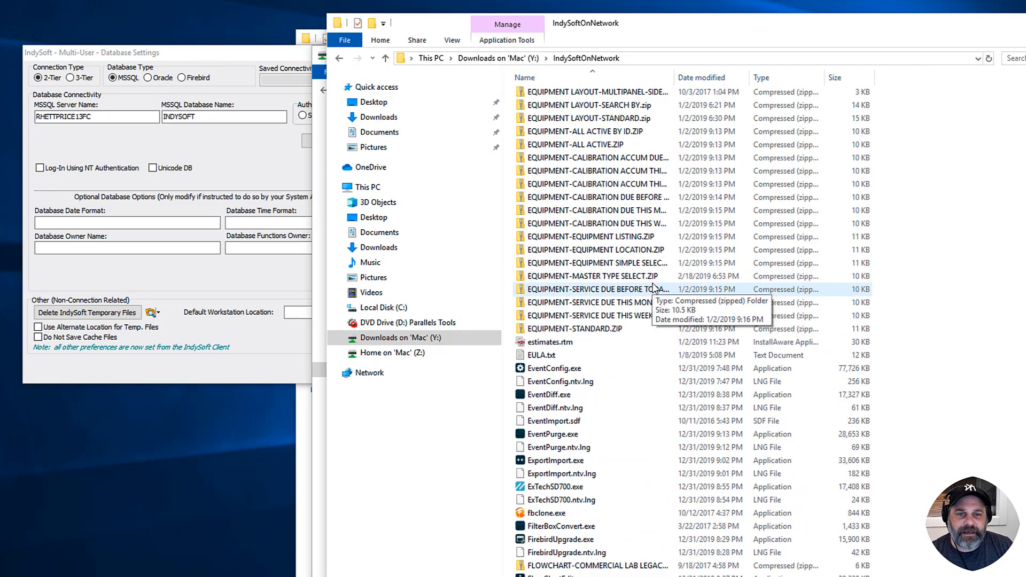
right_click(899, 149)
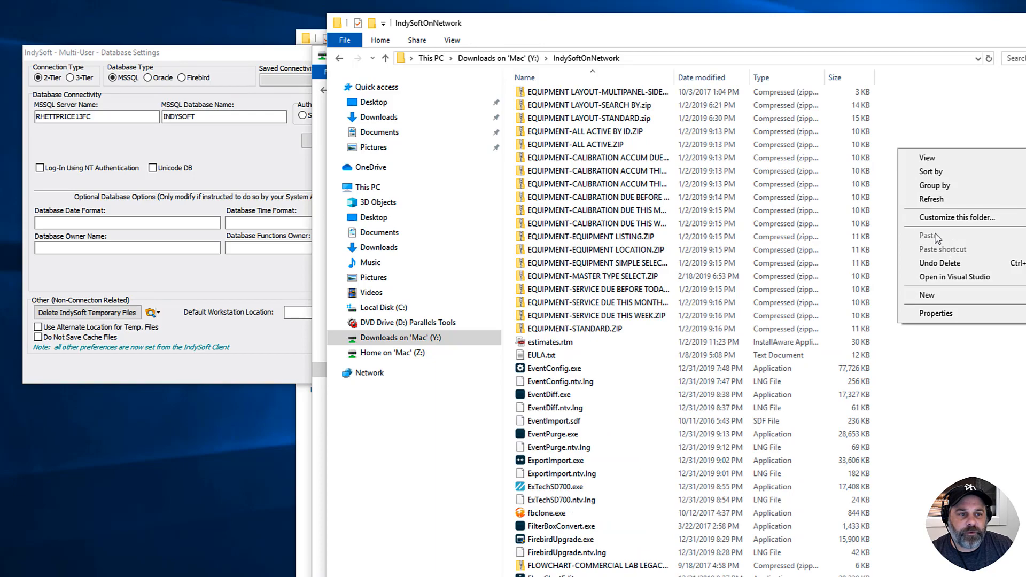
left_click(900, 116)
scroll(882, 199, "up", 20)
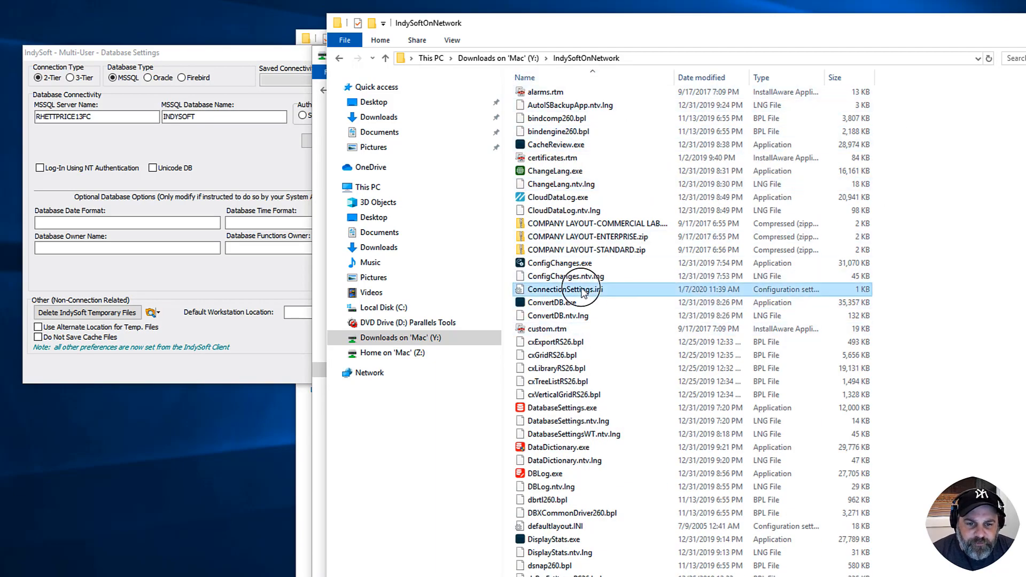
double_click(583, 291)
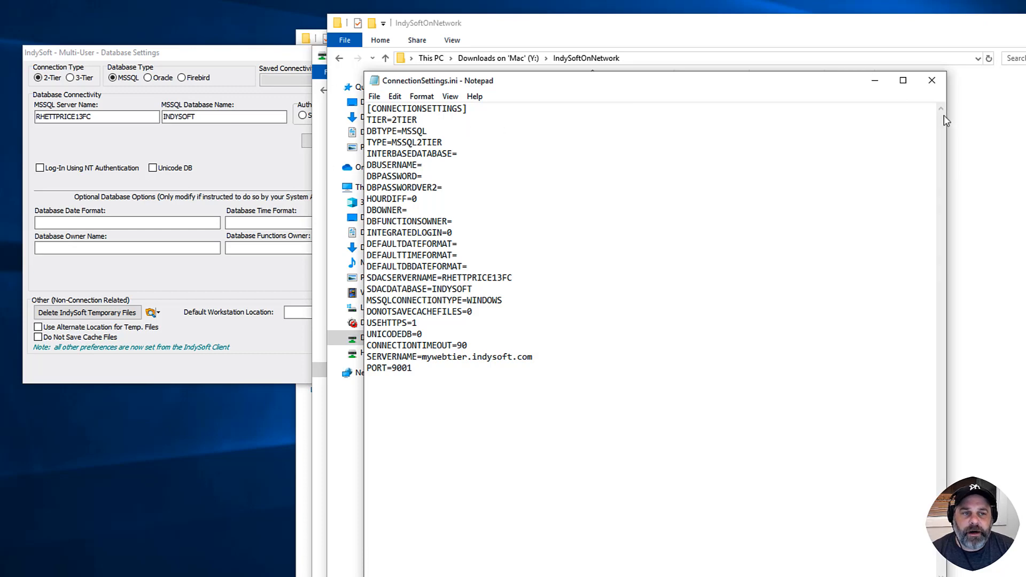
left_click(932, 80)
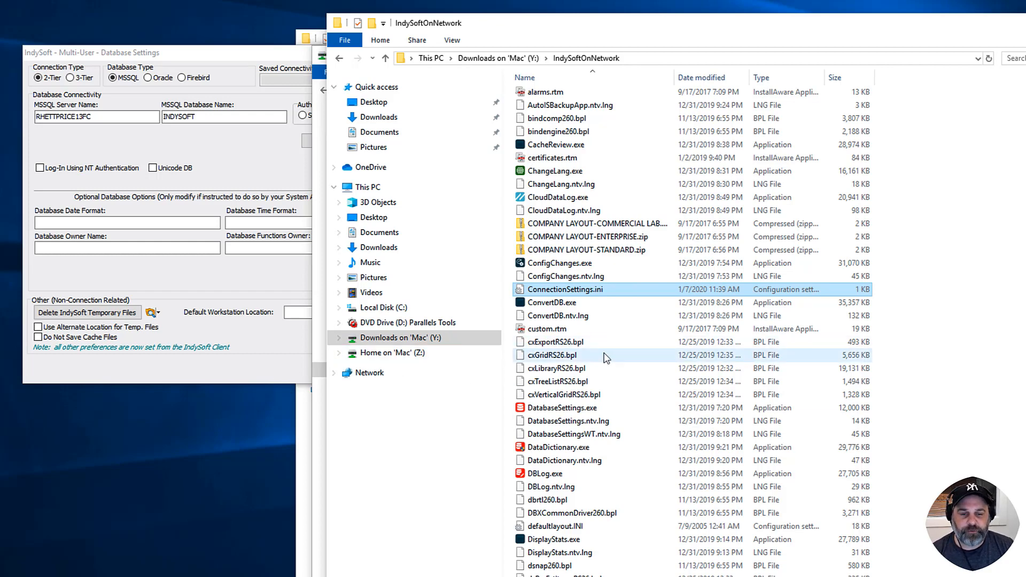
- Find ISDashboardOverNetwork.exe in the IndySoftOnNetwork folder and launch it
type("isd")
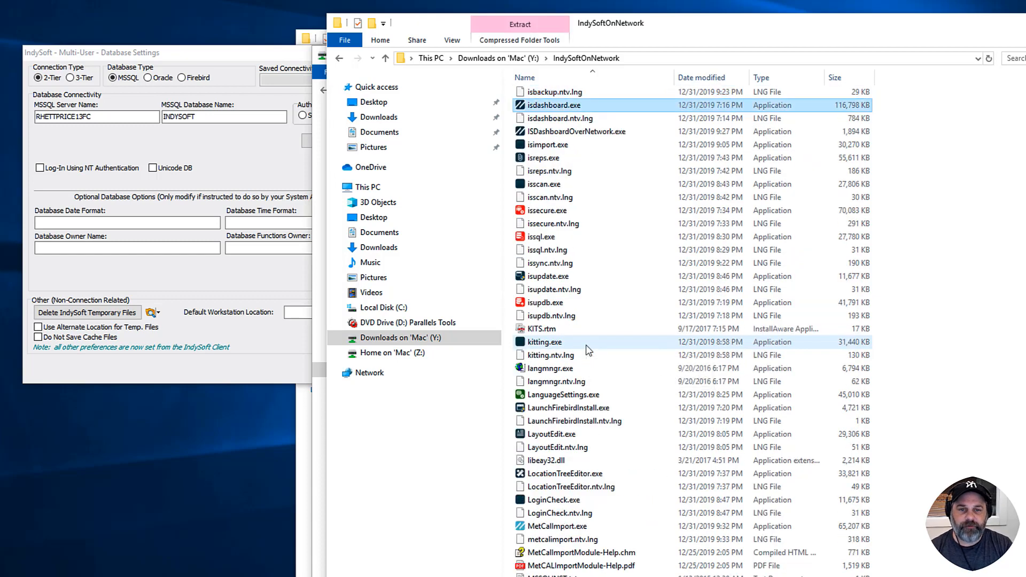
left_click(617, 134)
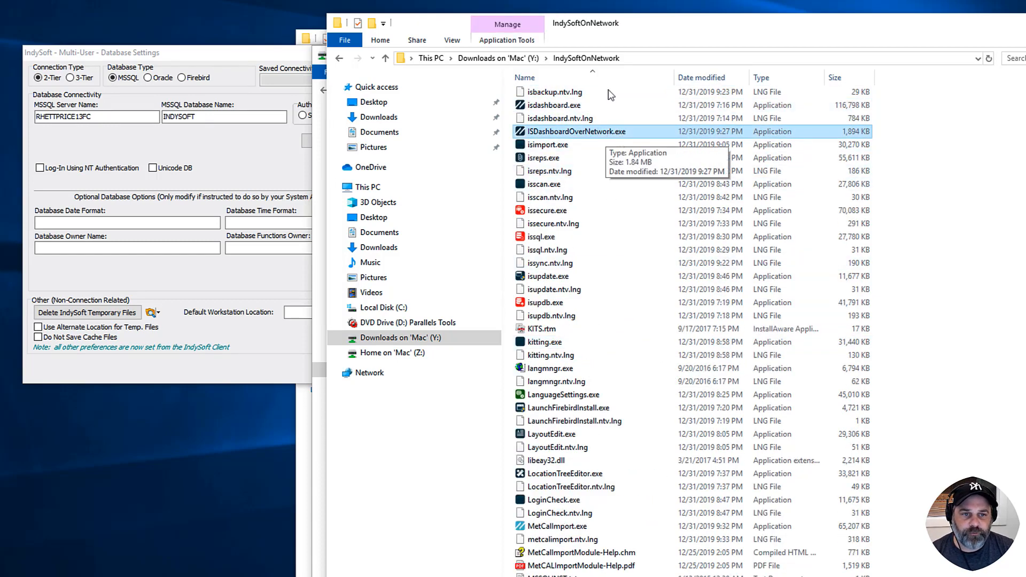
double_click(604, 135)
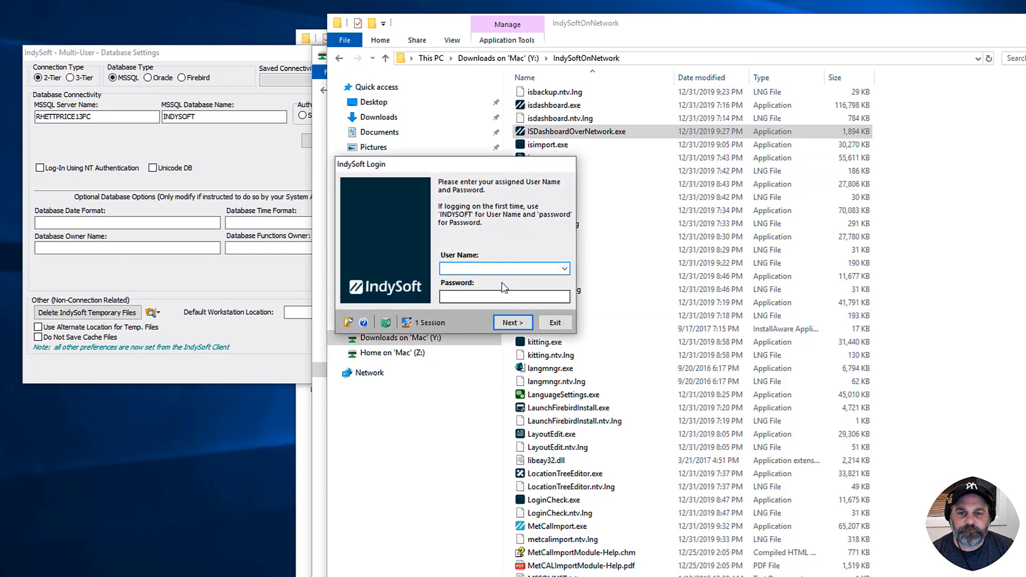
- Log in to IndySoft with the user name INDYSOFT and the account password, and move its window fully into view
type("INDYSOFT")
key("Tab")
type("p")
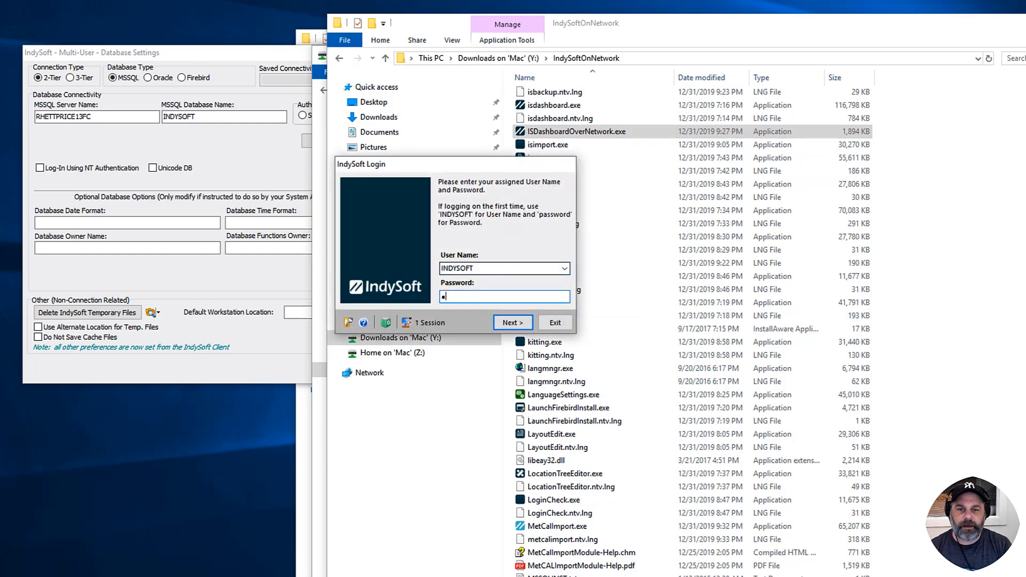
type("assword")
key("Return")
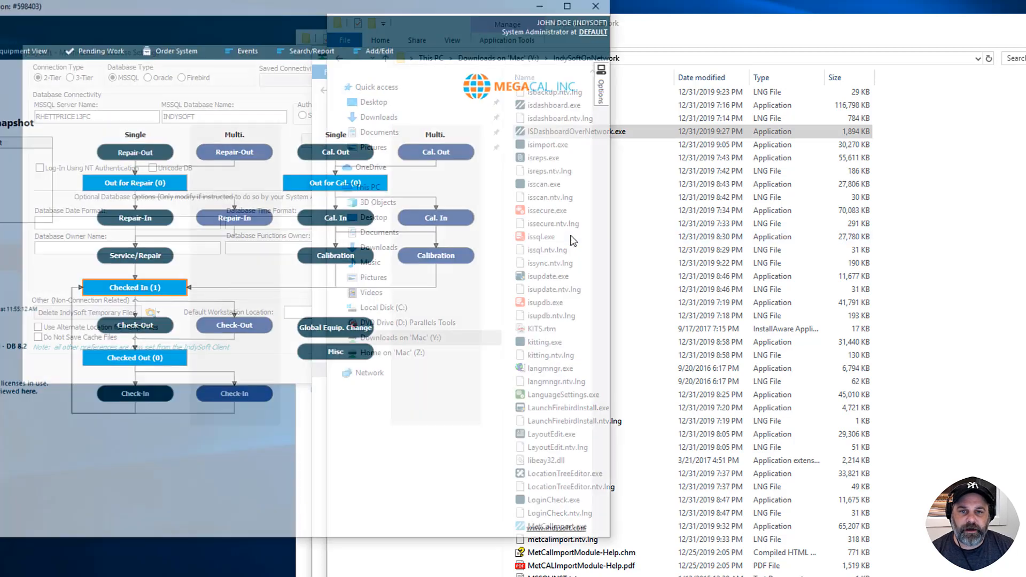
left_click_drag(35, 5, 218, 29)
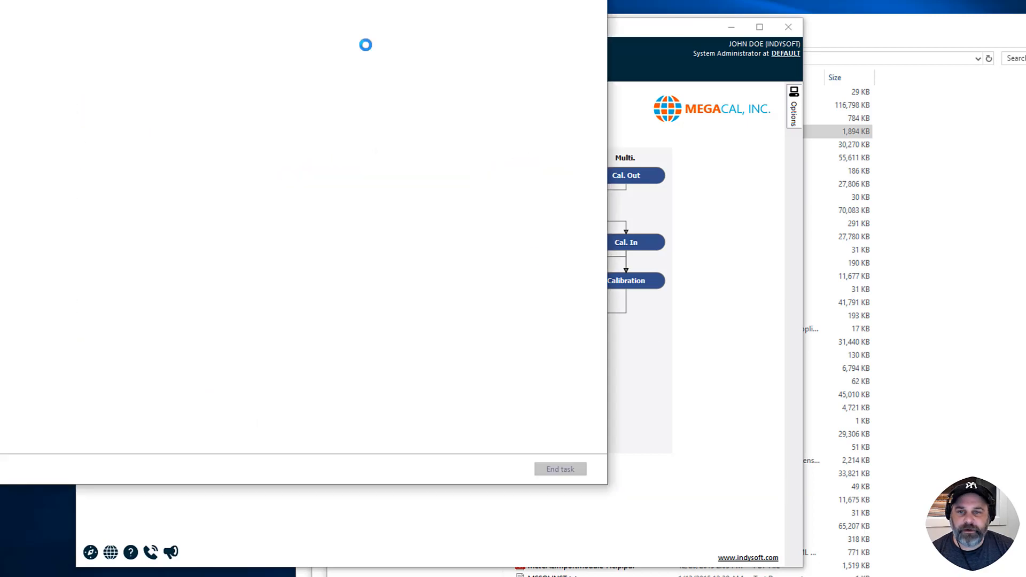
- Locate the running isdashboard.exe process in Task Manager's details and open its file location to examine the folder
left_click_drag(276, 0, 654, 45)
left_click(337, 77)
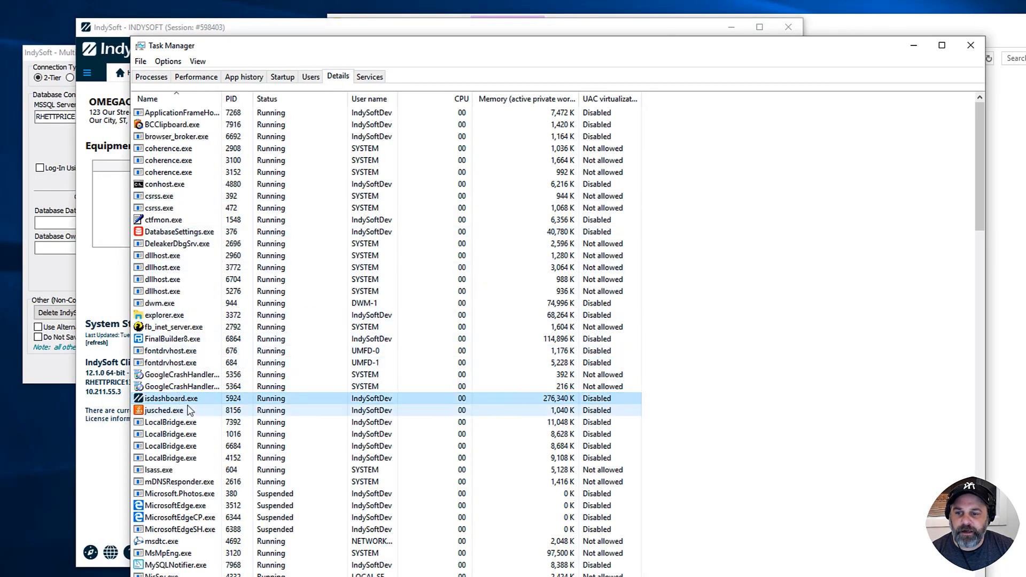
right_click(187, 402)
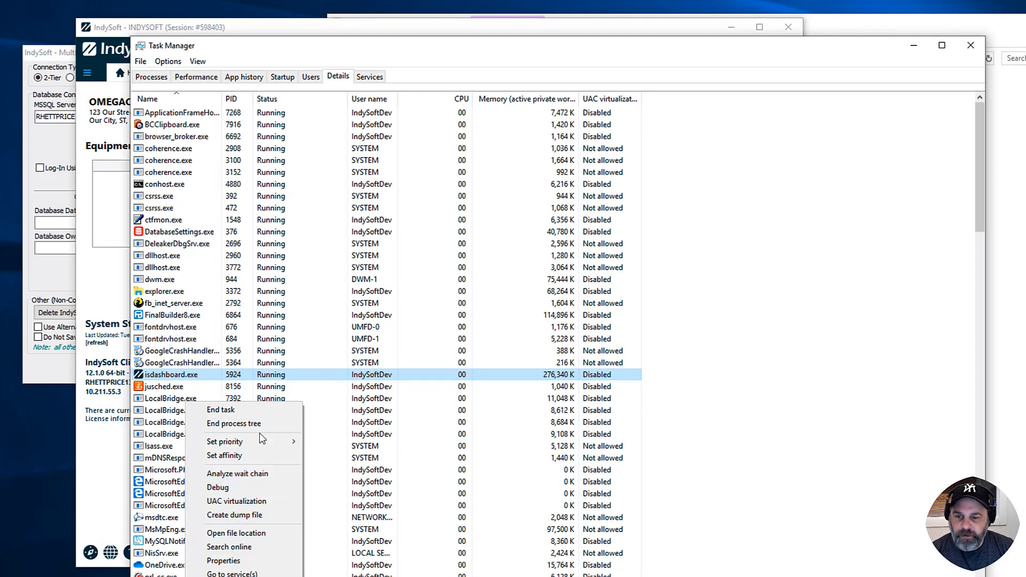
left_click(246, 533)
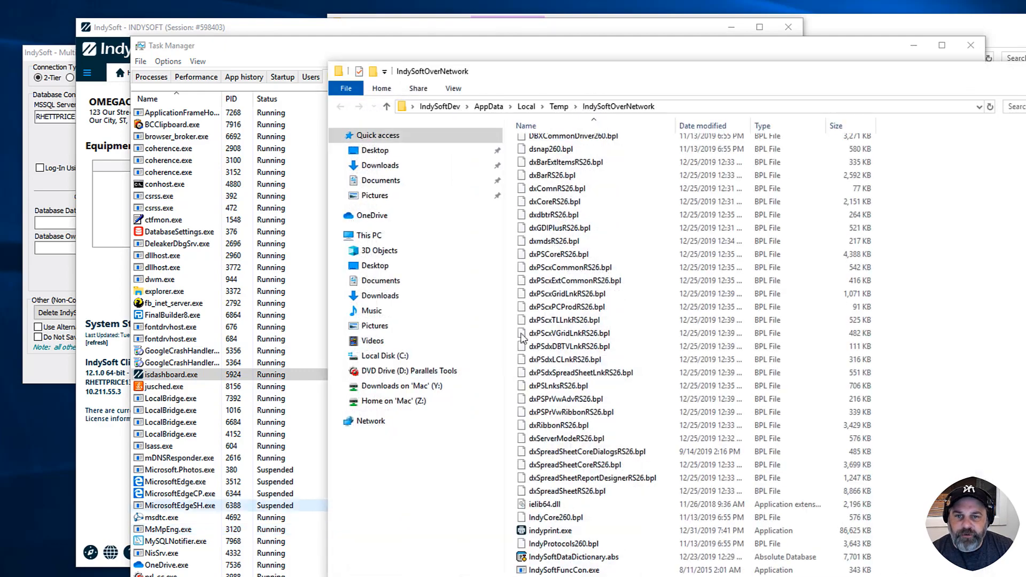
left_click_drag(711, 81, 611, 63)
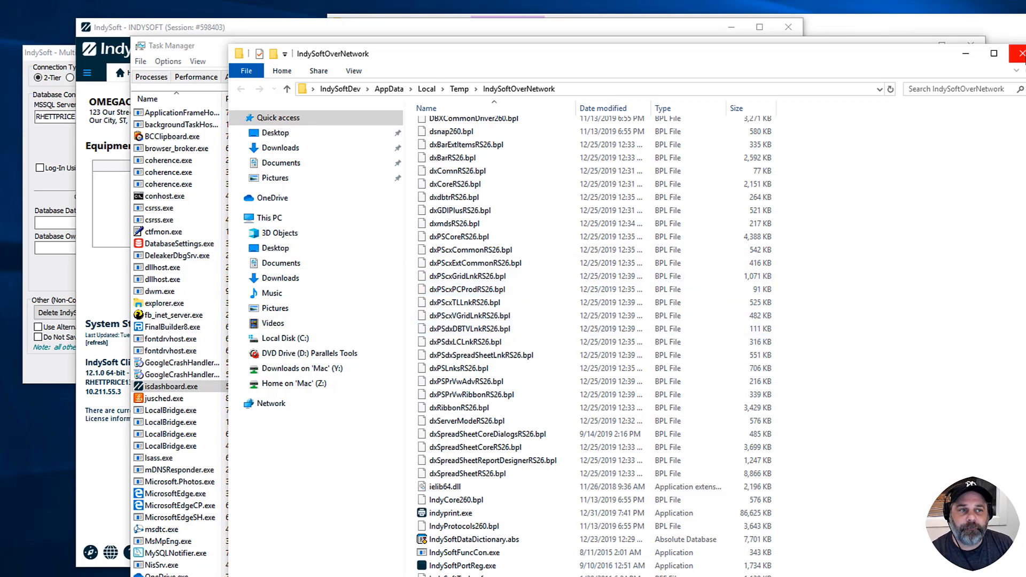
- Close the IndySoftOverNetwork temp folder window, Task Manager and the IndySoft client
left_click(1021, 54)
left_click(971, 44)
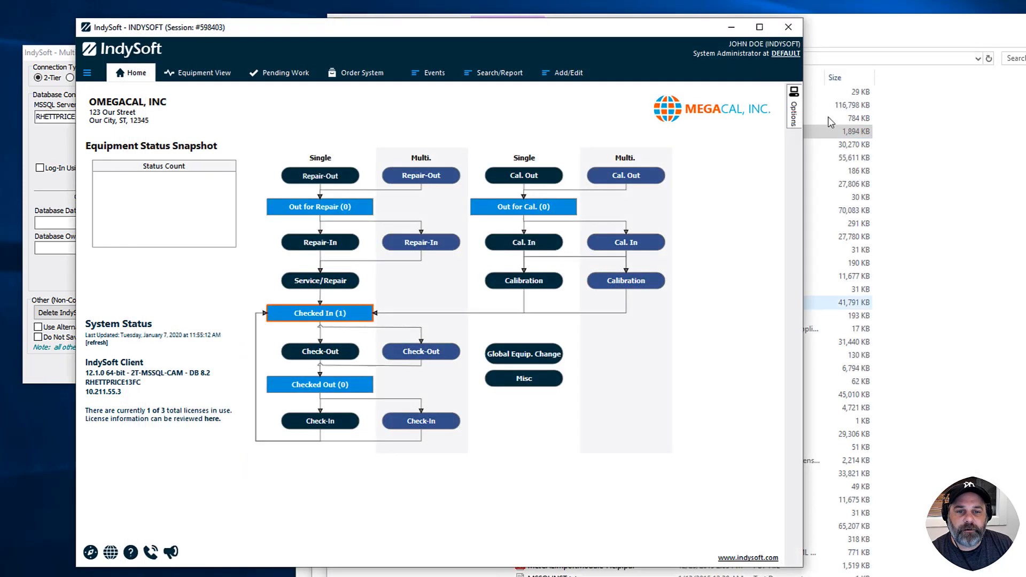
left_click(796, 30)
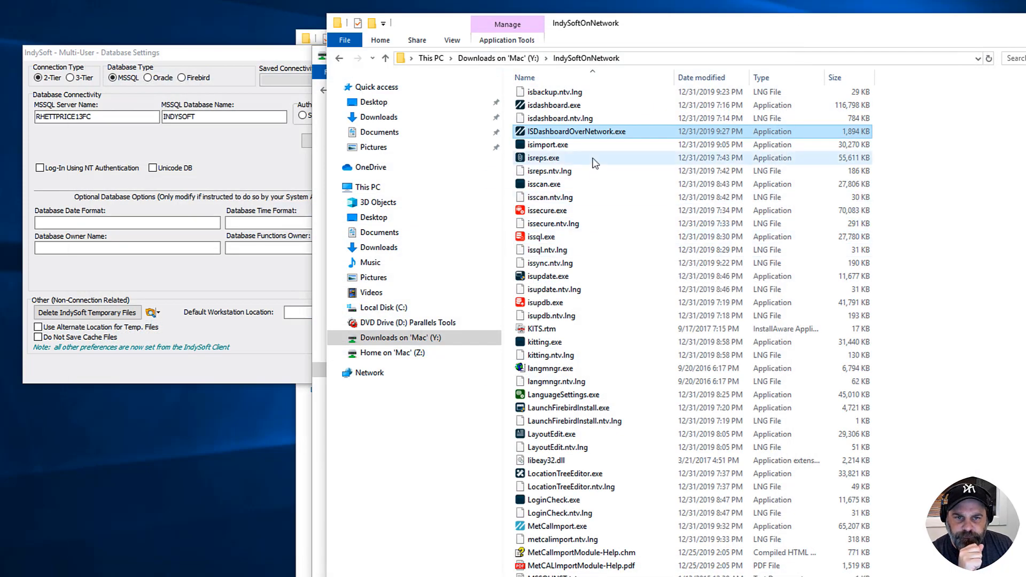
- Launch ISDashboardOverNetwork.exe again and enter the user name INDYSOFT and the account password in the login dialog
double_click(570, 135)
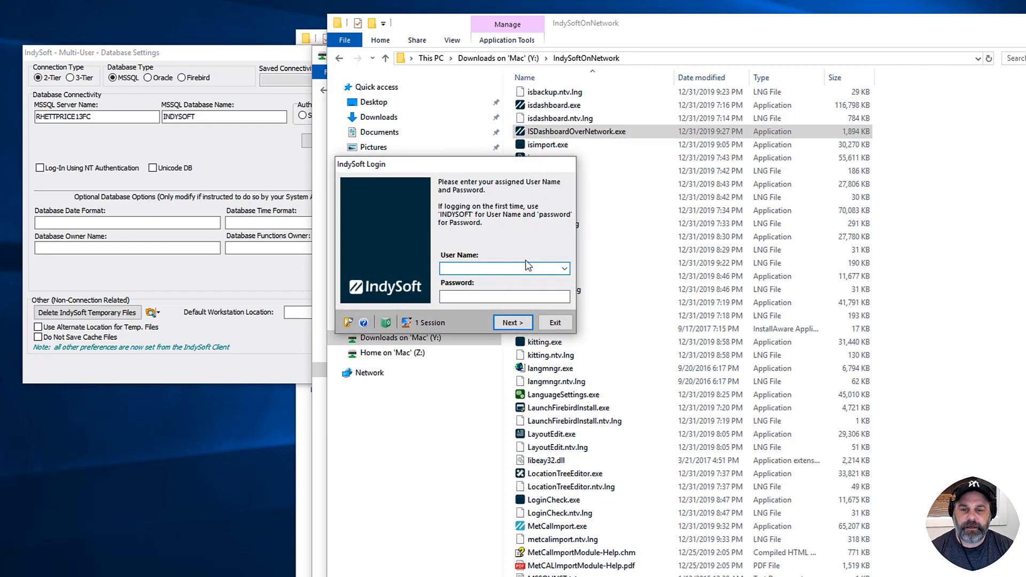
key("Tab")
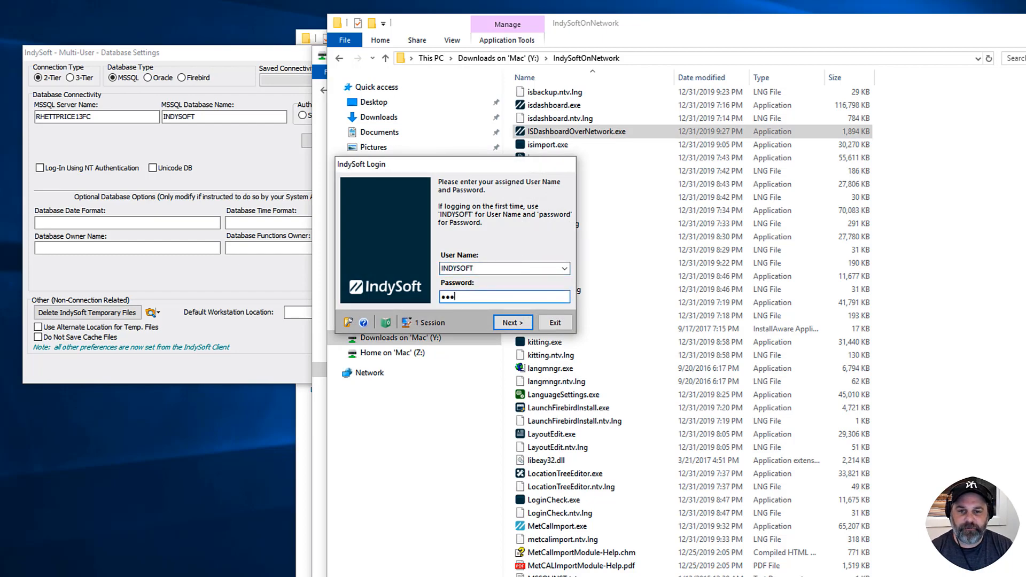